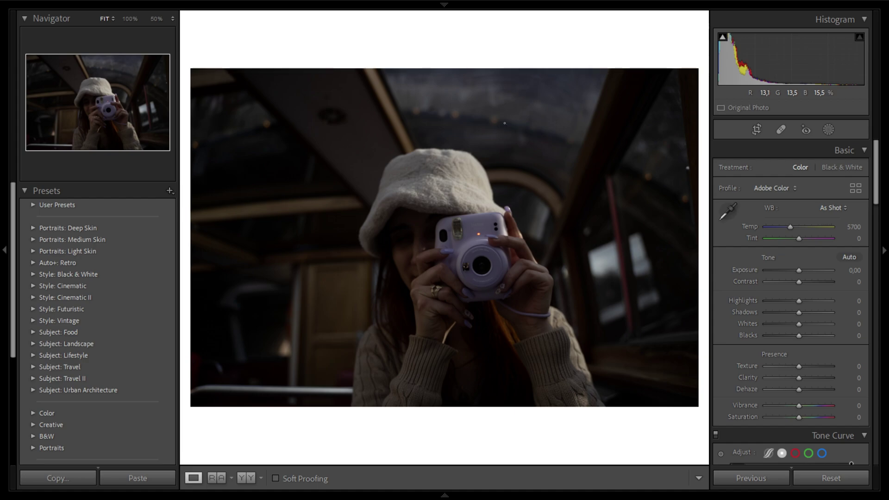
Raise exposure to +1.67, then zoom to 50% on the hat to check detail and return to Fit
{"action": "left_click_drag", "start_coordinate": [799, 271], "coordinate": [809, 271]}
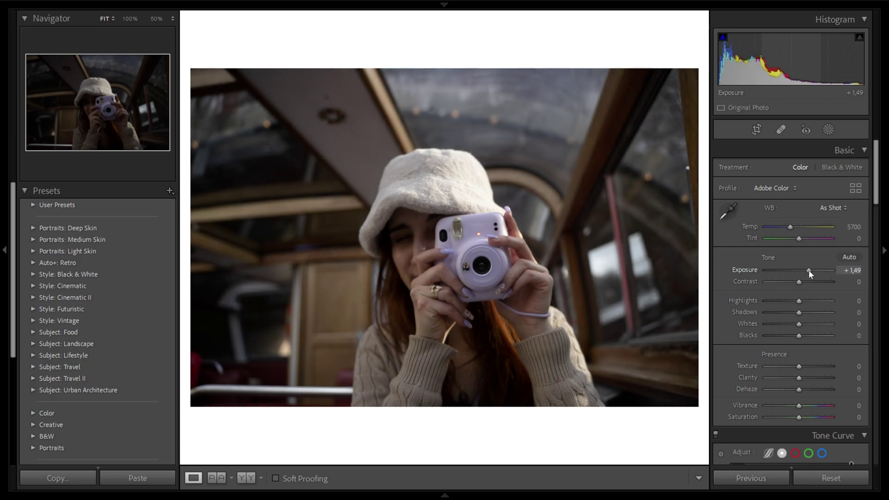
{"action": "left_click", "coordinate": [853, 269]}
{"action": "type", "text": "1"}
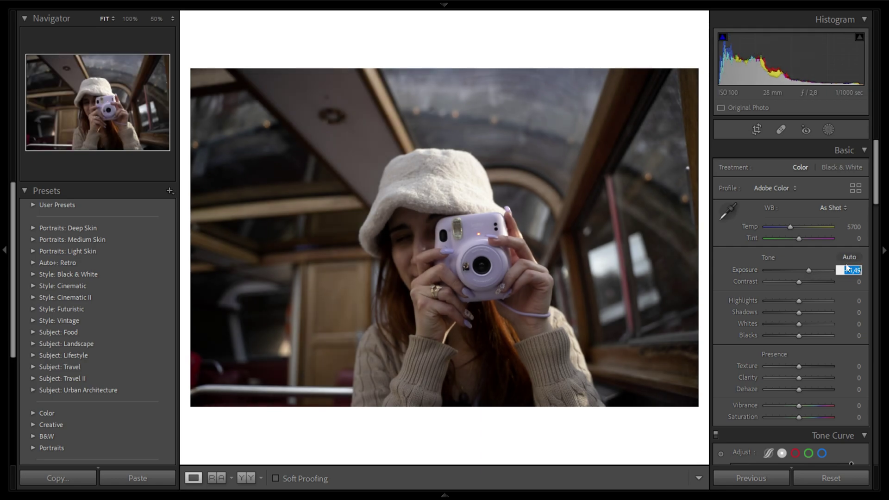
{"action": "type", "text": "0"}
{"action": "key", "text": "Return"}
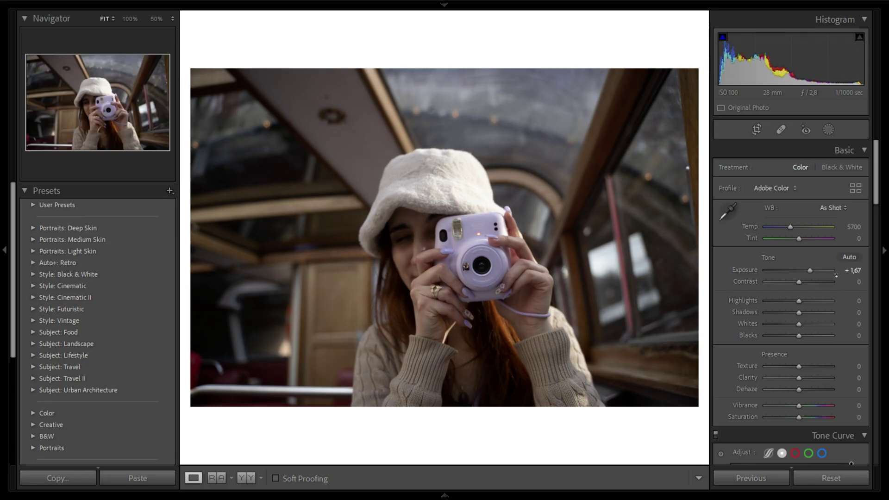
{"action": "left_click", "coordinate": [466, 170]}
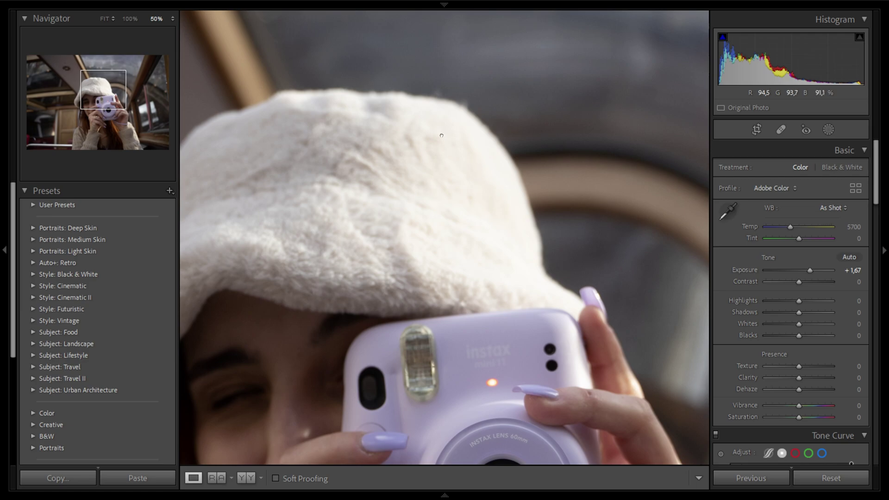
{"action": "left_click", "coordinate": [441, 184]}
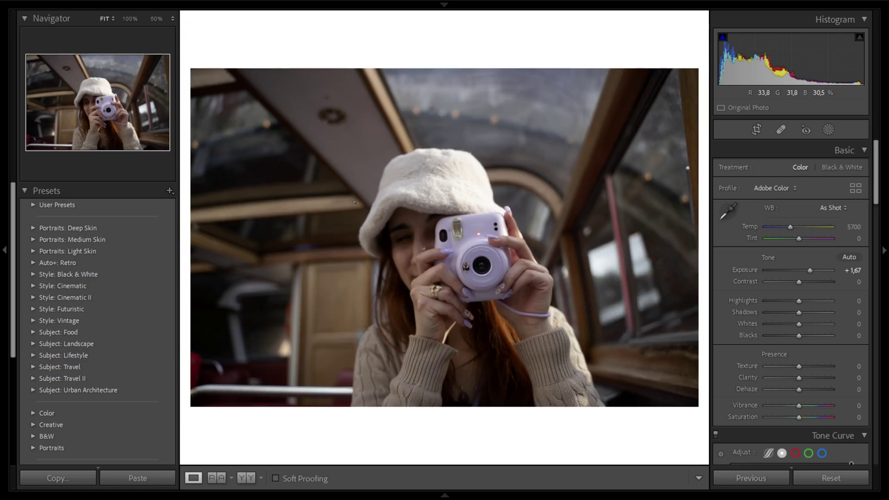
Enable Lens Corrections profile corrections using the Tamron 28-75mm profile
{"action": "scroll", "coordinate": [731, 278], "scroll_direction": "down", "scroll_amount": 15}
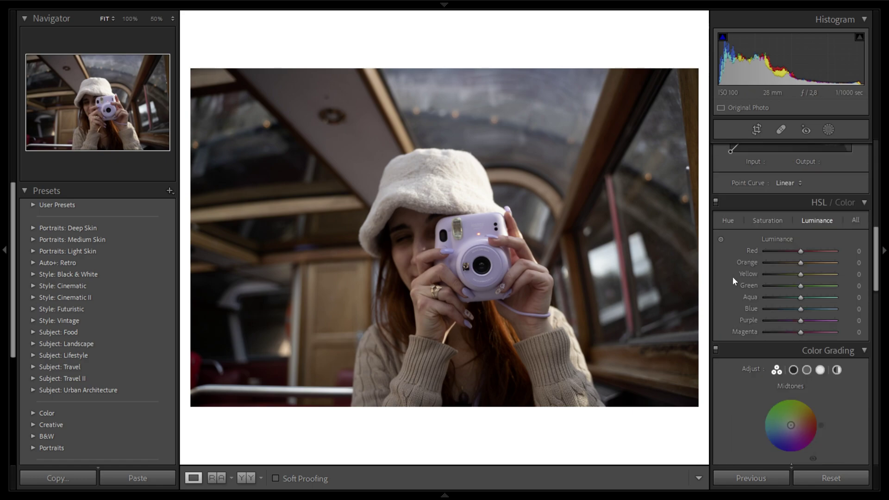
{"action": "left_click", "coordinate": [723, 271]}
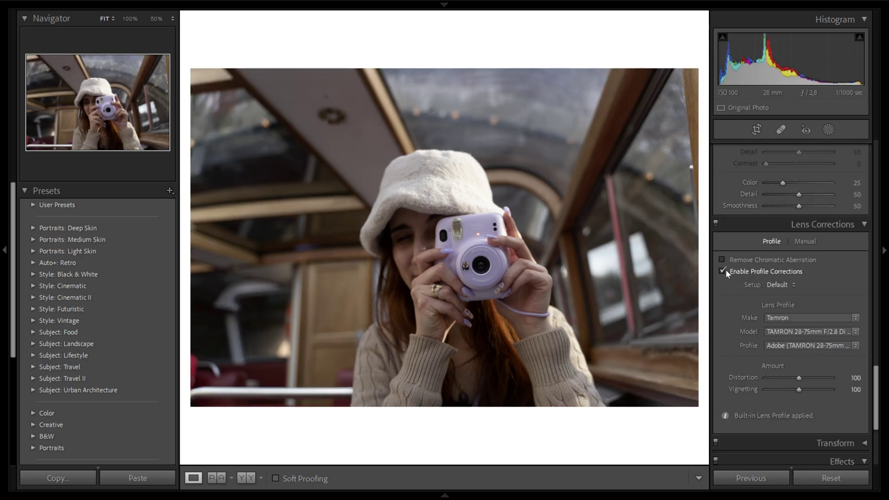
{"action": "left_click", "coordinate": [723, 271]}
{"action": "scroll", "coordinate": [741, 296], "scroll_direction": "down", "scroll_amount": 4}
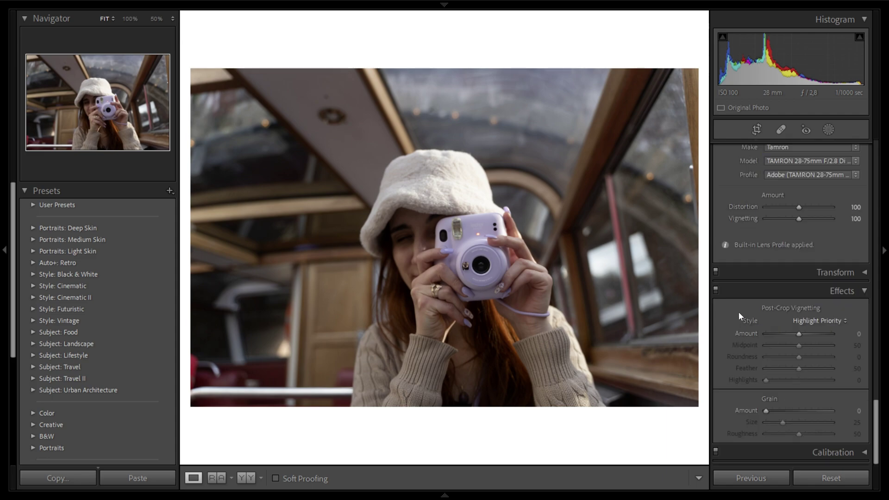
{"action": "scroll", "coordinate": [739, 278], "scroll_direction": "up", "scroll_amount": 8}
{"action": "scroll", "coordinate": [736, 276], "scroll_direction": "up", "scroll_amount": 8}
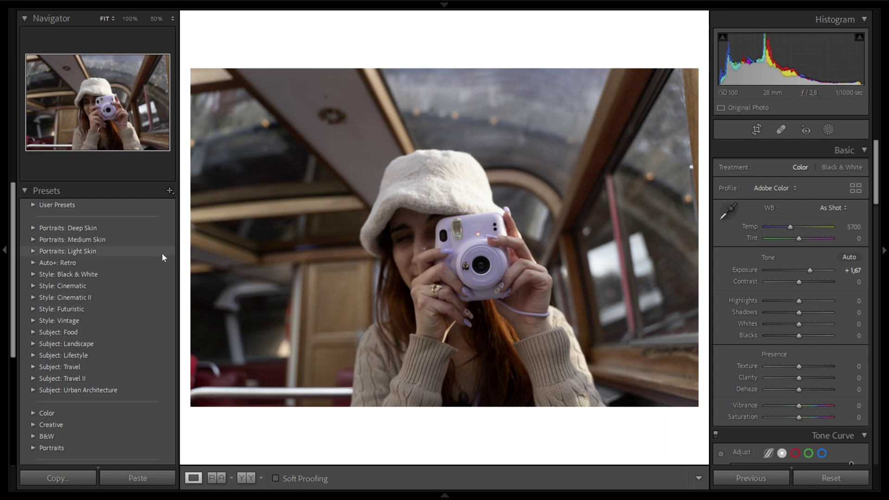
Apply the CN02 preset from the Style: Cinematic preset group, then collapse the group
{"action": "left_click", "coordinate": [63, 286]}
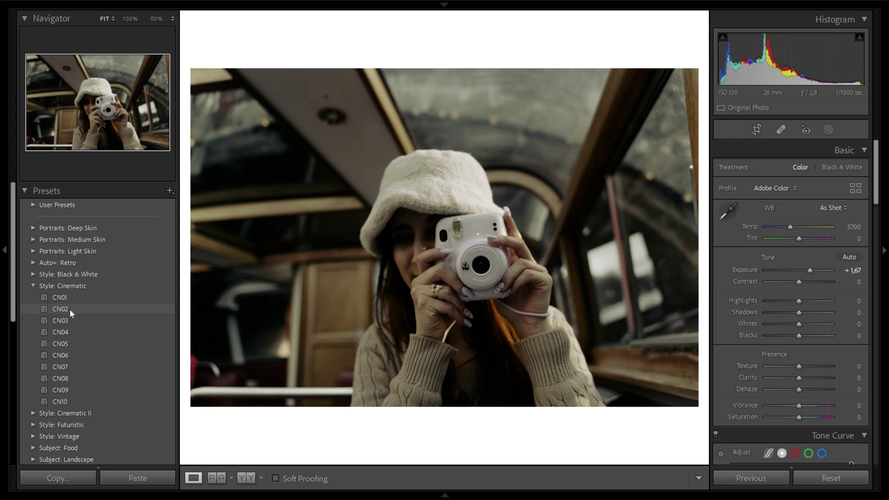
{"action": "left_click", "coordinate": [70, 310]}
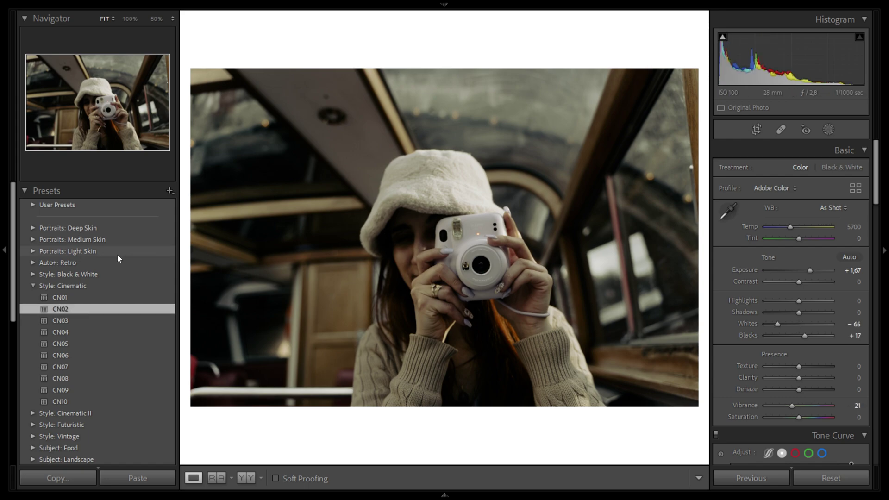
{"action": "left_click", "coordinate": [34, 287]}
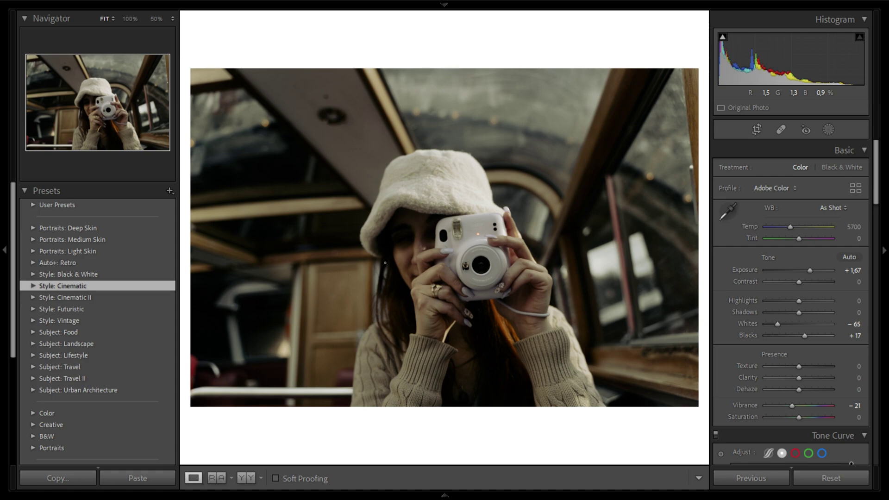
Push Shadows to +100 and pull Whites and Highlights down to -100
{"action": "left_click_drag", "start_coordinate": [804, 313], "coordinate": [849, 312]}
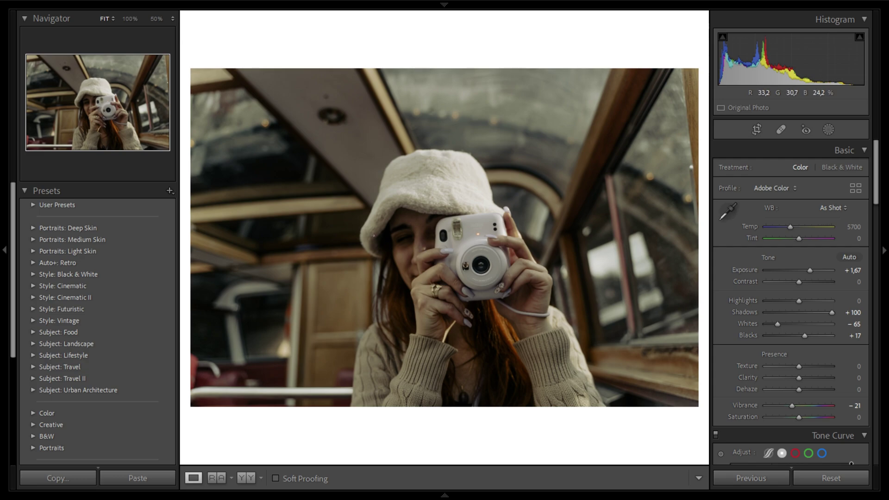
{"action": "left_click_drag", "start_coordinate": [776, 324], "coordinate": [751, 327]}
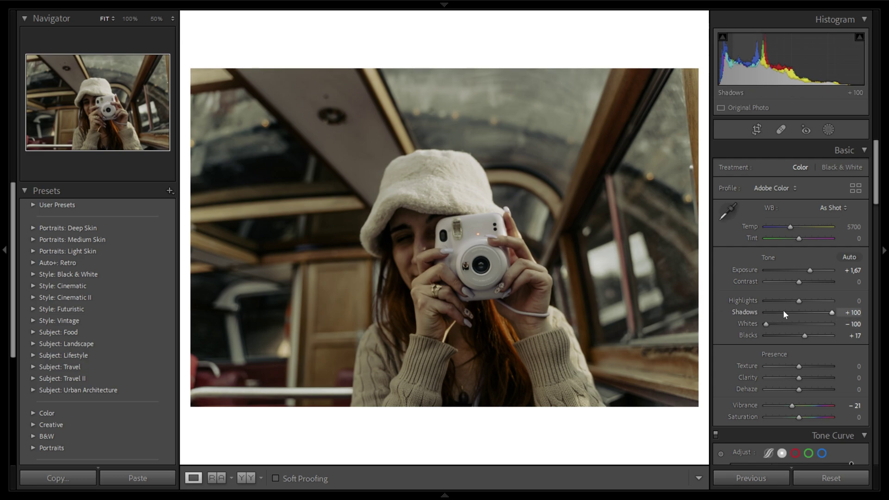
{"action": "left_click_drag", "start_coordinate": [797, 301], "coordinate": [701, 309]}
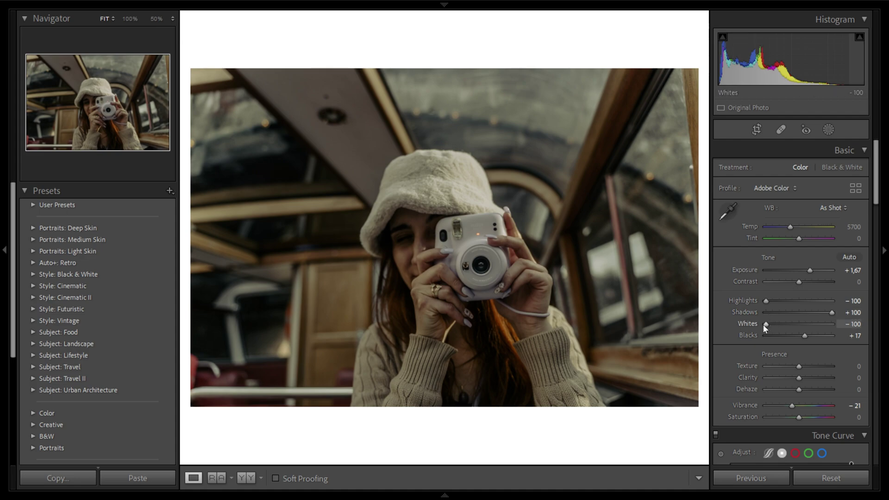
Set Clarity to -40 and Texture to -14
{"action": "left_click", "coordinate": [859, 377]}
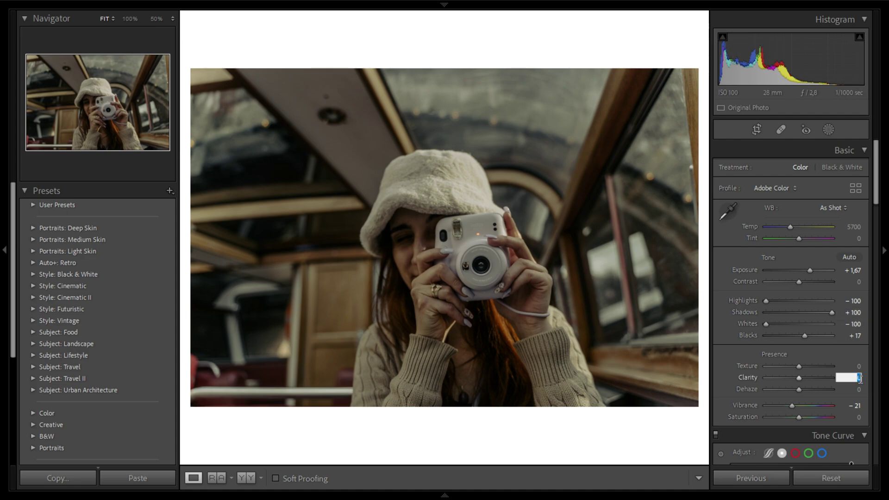
{"action": "type", "text": "-40"}
{"action": "key", "text": "Return"}
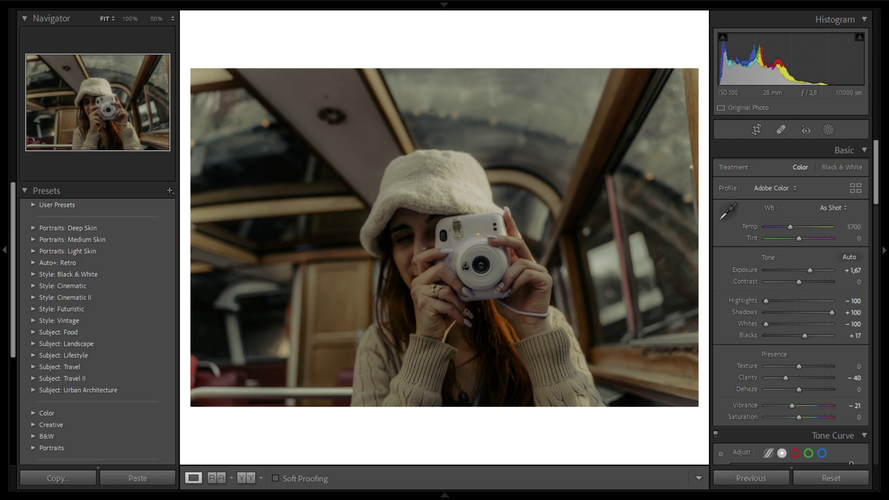
{"action": "left_click", "coordinate": [857, 366]}
{"action": "type", "text": "-15"}
{"action": "key", "text": "Return"}
{"action": "left_click", "coordinate": [794, 368]}
Compare before and after at Fit and zoomed on the hand and camera, then set Vibrance to -16
{"action": "key", "text": "backslash"}
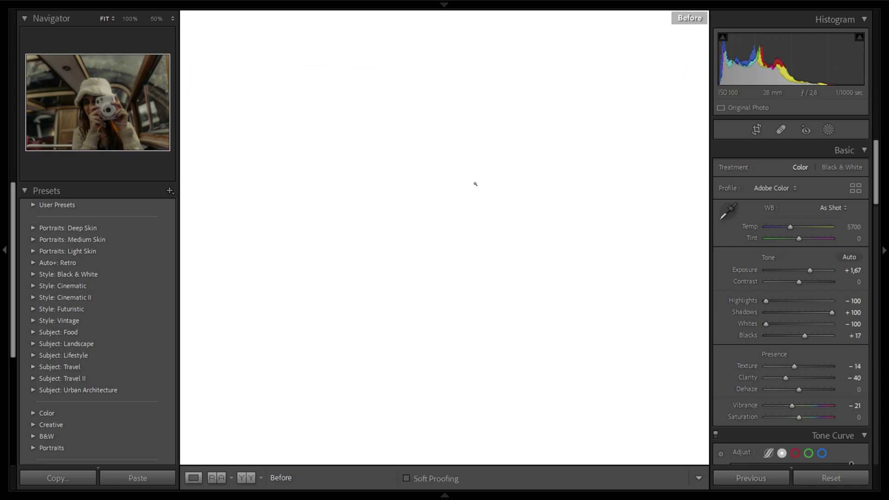
{"action": "key", "text": "backslash"}
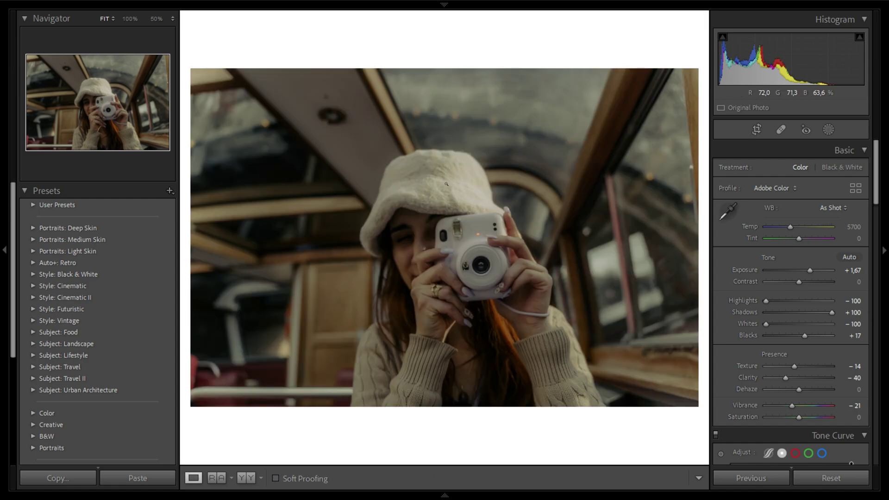
{"action": "left_click", "coordinate": [437, 279]}
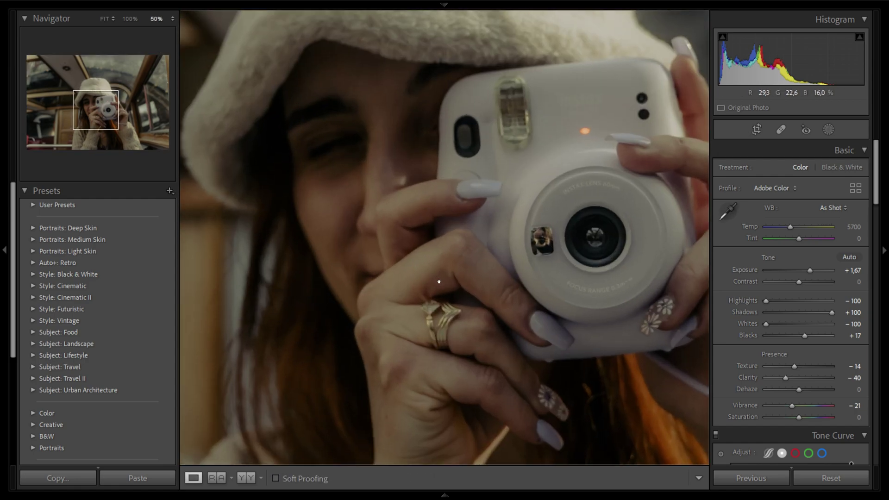
{"action": "key", "text": "backslash"}
{"action": "key", "text": "backslash"}
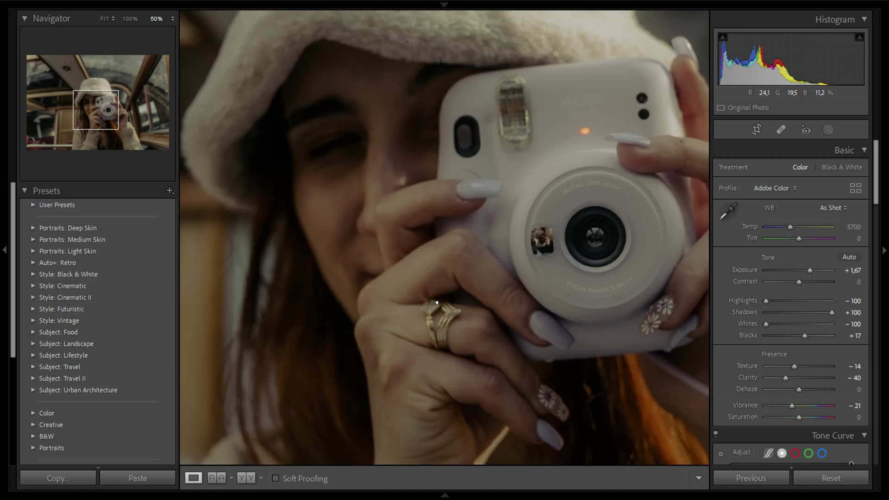
{"action": "key", "text": "backslash"}
{"action": "key", "text": "backslash"}
{"action": "left_click", "coordinate": [409, 276]}
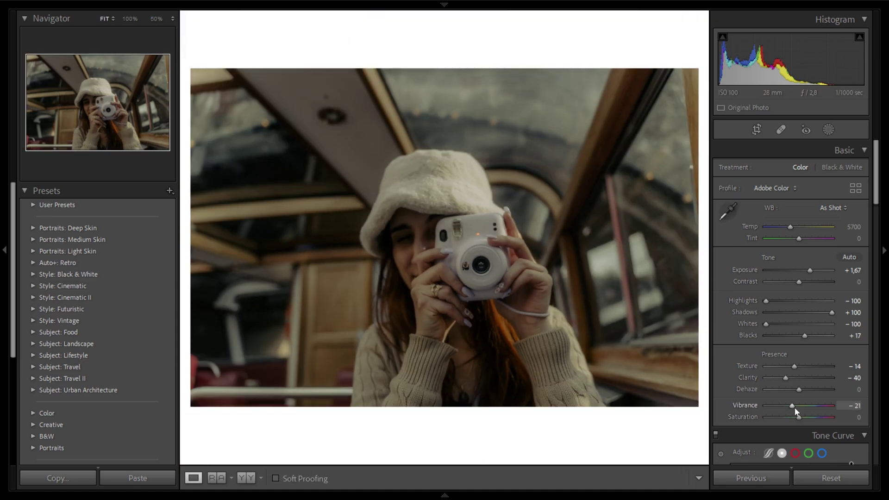
{"action": "left_click_drag", "start_coordinate": [794, 407], "coordinate": [795, 407]}
Pull the tone curve's top and upper points down and lift the black endpoint to output 17
{"action": "scroll", "coordinate": [732, 248], "scroll_direction": "down", "scroll_amount": 5}
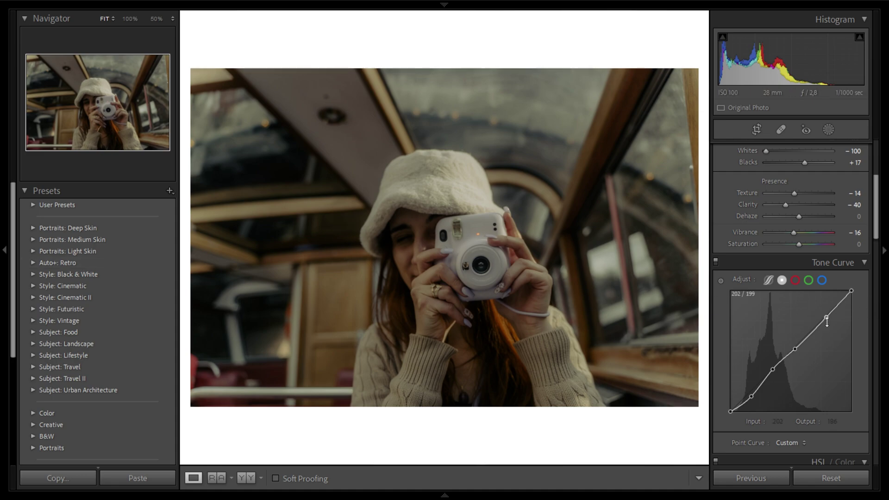
{"action": "left_click_drag", "start_coordinate": [826, 317], "coordinate": [817, 328]}
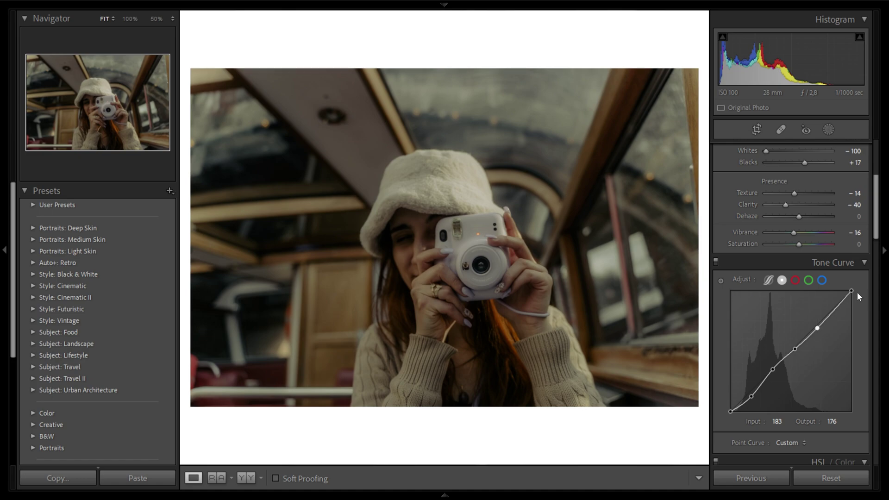
{"action": "left_click_drag", "start_coordinate": [852, 291], "coordinate": [851, 318]}
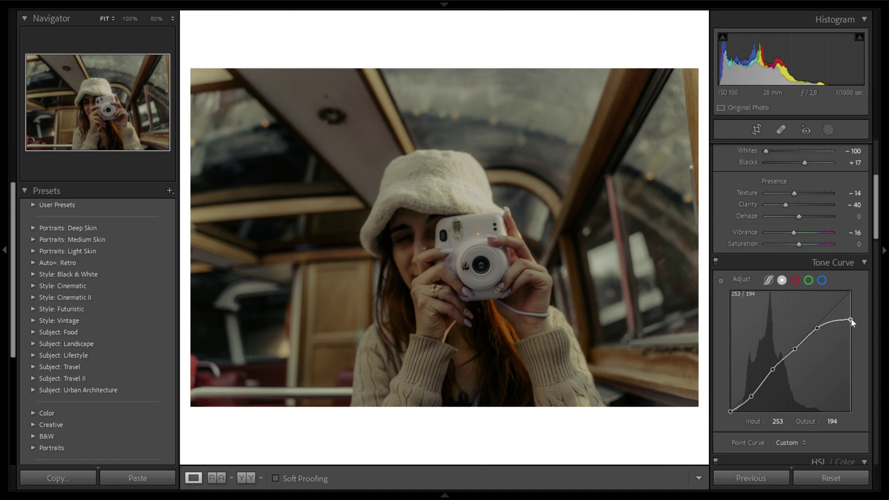
{"action": "left_click_drag", "start_coordinate": [730, 411], "coordinate": [730, 407]}
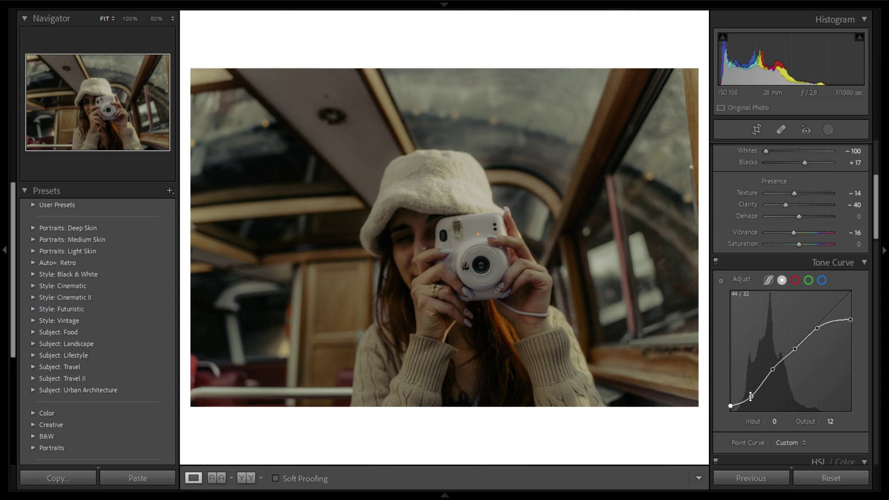
{"action": "left_click_drag", "start_coordinate": [751, 397], "coordinate": [731, 402]}
Add grain with Amount 24, Size 22 and Roughness 68
{"action": "key", "text": "backslash"}
{"action": "key", "text": "backslash"}
{"action": "key", "text": "backslash"}
{"action": "key", "text": "backslash"}
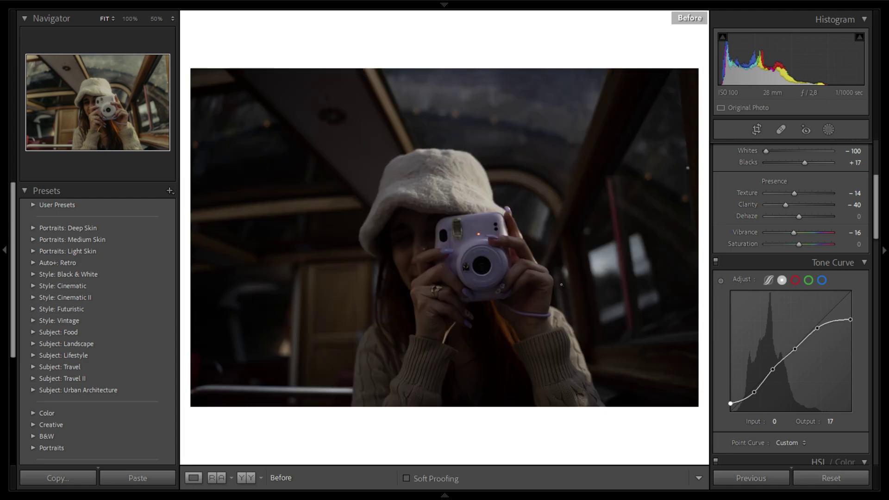
{"action": "key", "text": "backslash"}
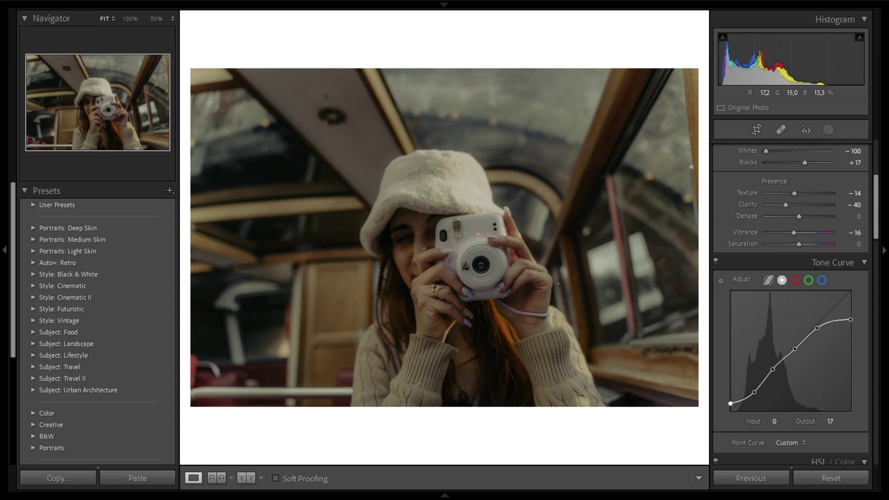
{"action": "scroll", "coordinate": [782, 401], "scroll_direction": "down", "scroll_amount": 10}
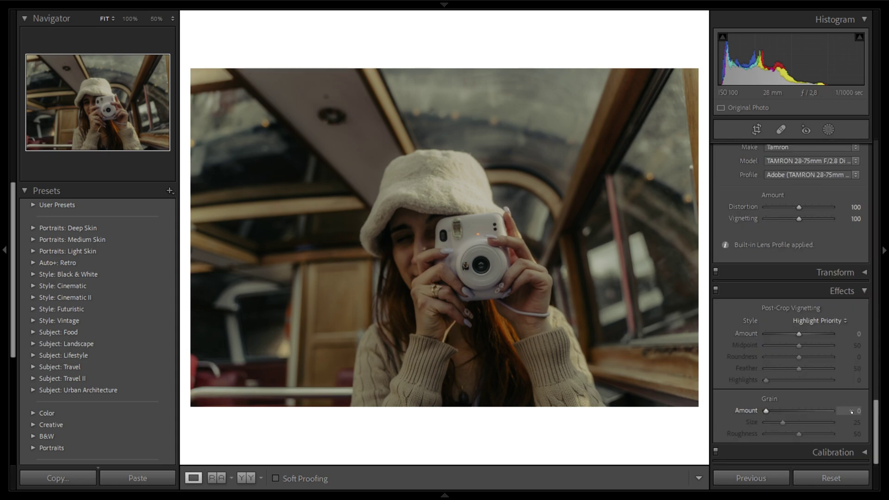
{"action": "left_click_drag", "start_coordinate": [766, 411], "coordinate": [782, 411]}
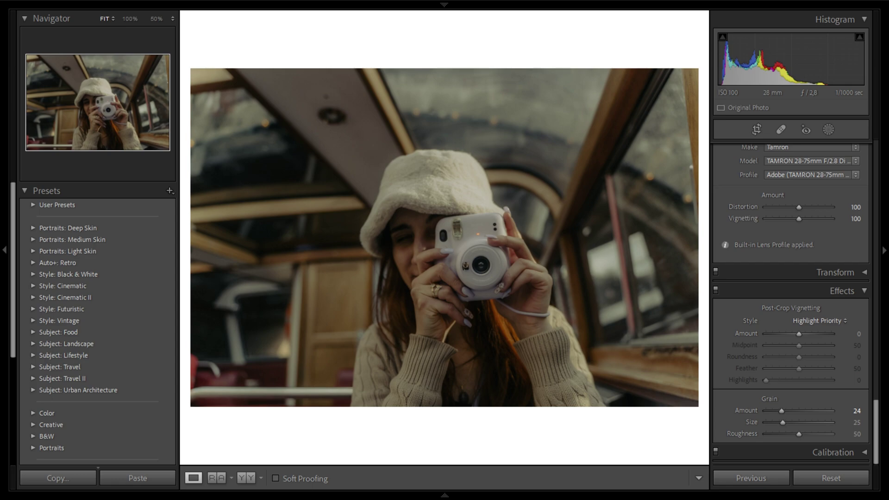
{"action": "left_click", "coordinate": [856, 423]}
{"action": "type", "text": "22"}
{"action": "key", "text": "Tab"}
{"action": "key", "text": "Return"}
{"action": "left_click", "coordinate": [858, 436]}
{"action": "type", "text": "68"}
{"action": "key", "text": "Return"}
Zoom in on the camera and toggle Effects off and on to compare the grain
{"action": "left_click", "coordinate": [544, 220]}
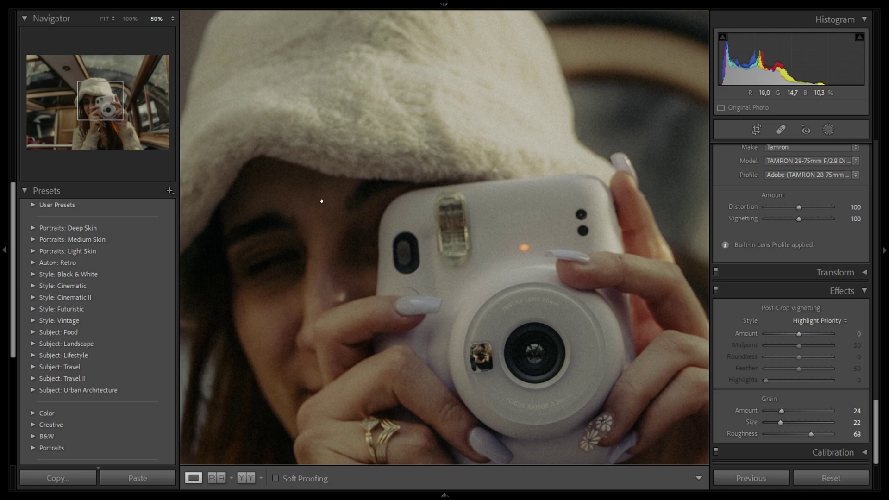
{"action": "left_click", "coordinate": [716, 290]}
{"action": "left_click", "coordinate": [717, 289]}
{"action": "left_click", "coordinate": [717, 289]}
{"action": "left_click", "coordinate": [717, 290]}
Add a Luminance Range mask sampled from the hat's brightness
{"action": "key", "text": "z"}
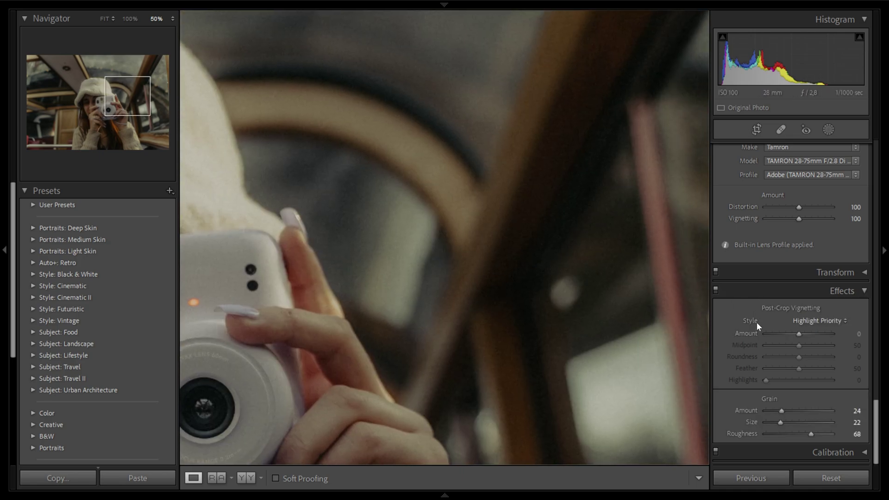
{"action": "scroll", "coordinate": [756, 224], "scroll_direction": "up", "scroll_amount": 10}
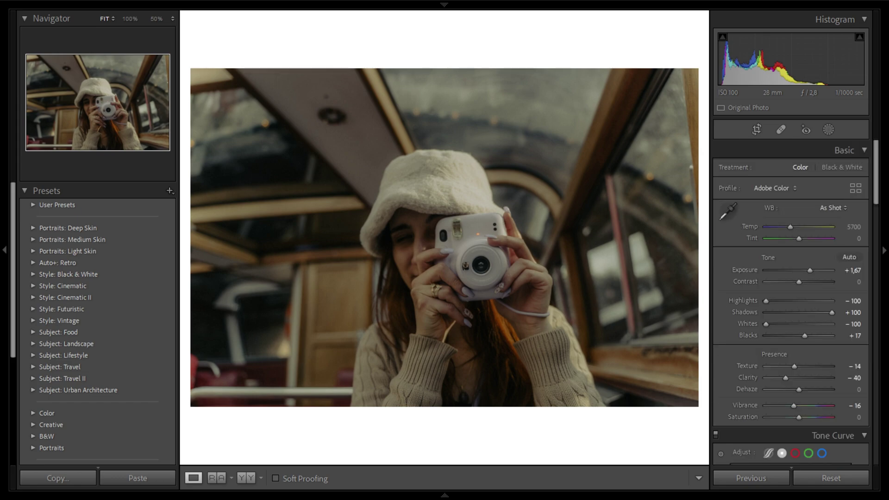
{"action": "left_click", "coordinate": [828, 130]}
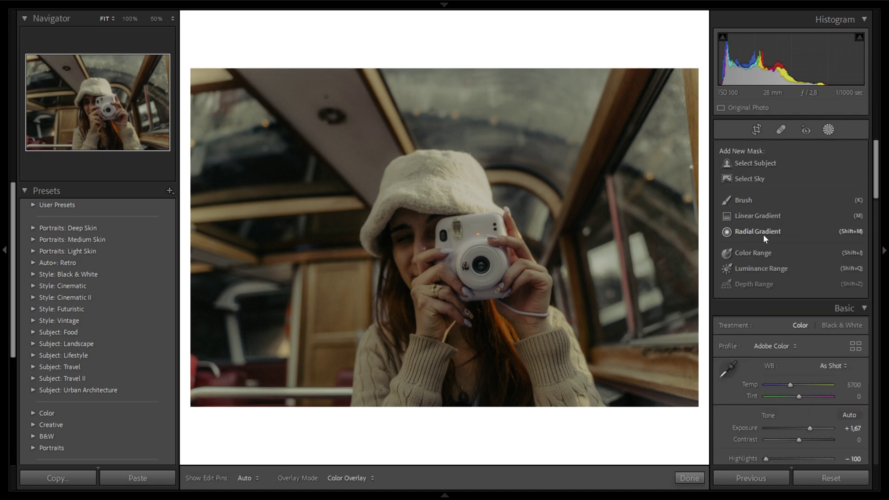
{"action": "left_click", "coordinate": [764, 269]}
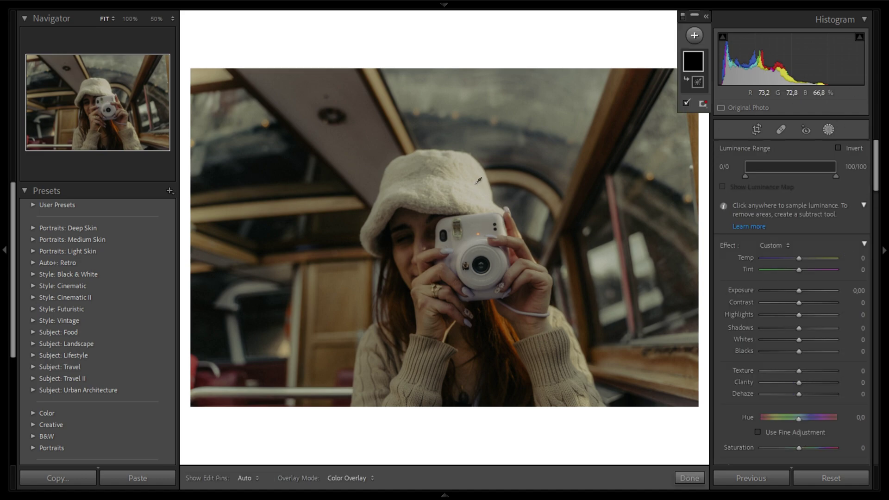
{"action": "left_click", "coordinate": [478, 181]}
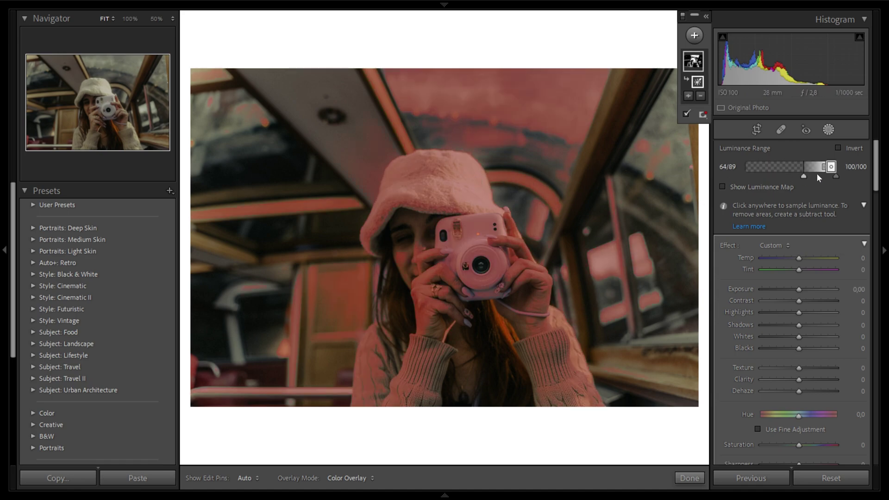
Check the mask coverage by inverting it briefly, then set Texture -19 and Clarity -23
{"action": "left_click", "coordinate": [840, 148]}
{"action": "left_click", "coordinate": [839, 148]}
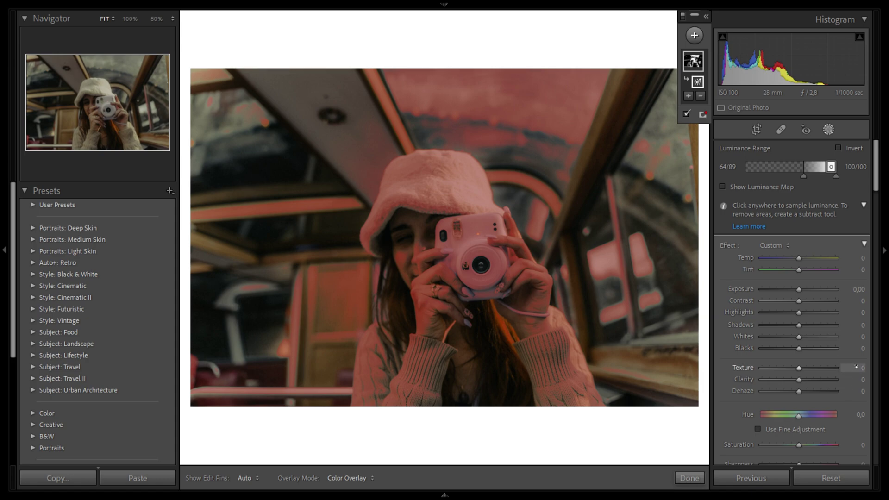
{"action": "left_click_drag", "start_coordinate": [795, 368], "coordinate": [787, 368]}
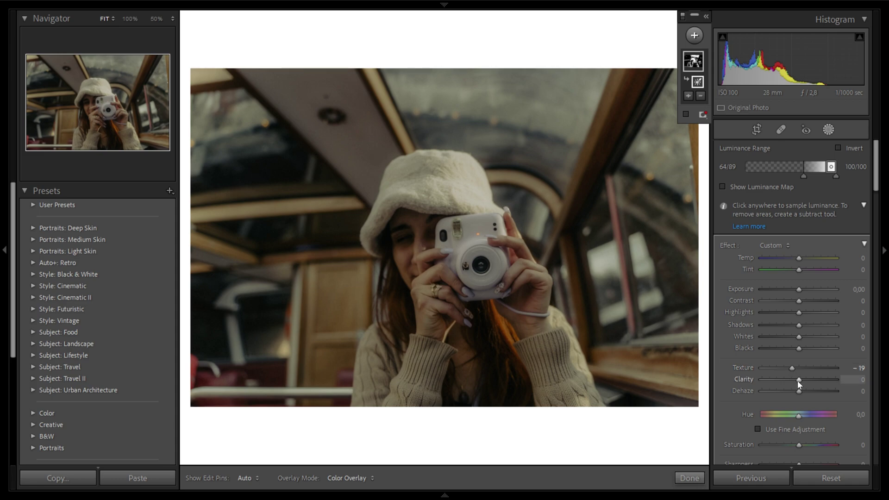
{"action": "left_click_drag", "start_coordinate": [798, 380], "coordinate": [788, 379]}
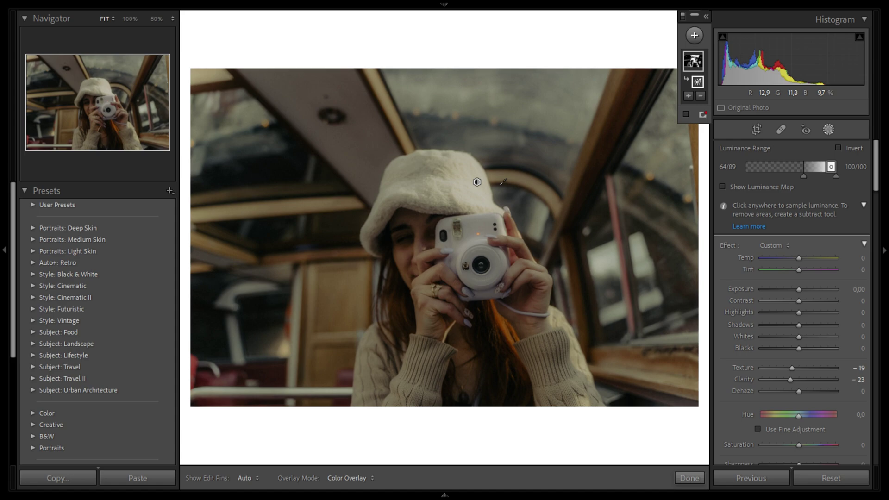
Draw a Radial Gradient over the woman with Feather 31 and narrow the oval
{"action": "left_click", "coordinate": [695, 35]}
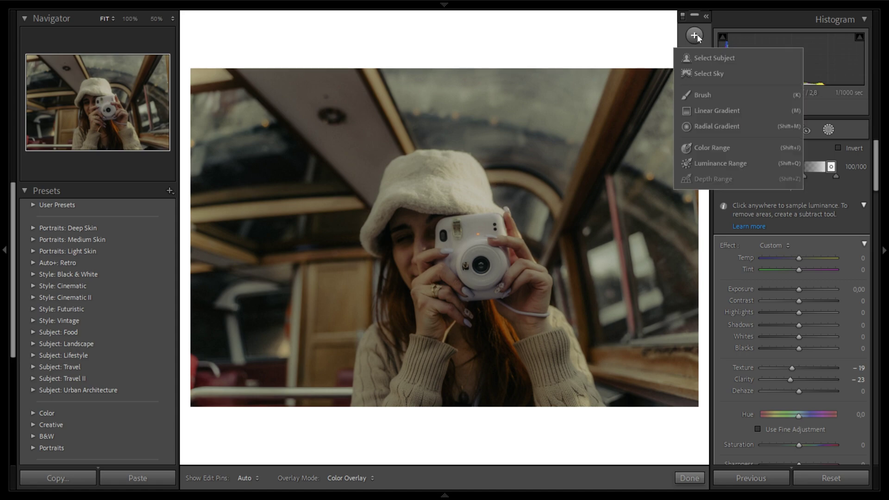
{"action": "left_click", "coordinate": [716, 126]}
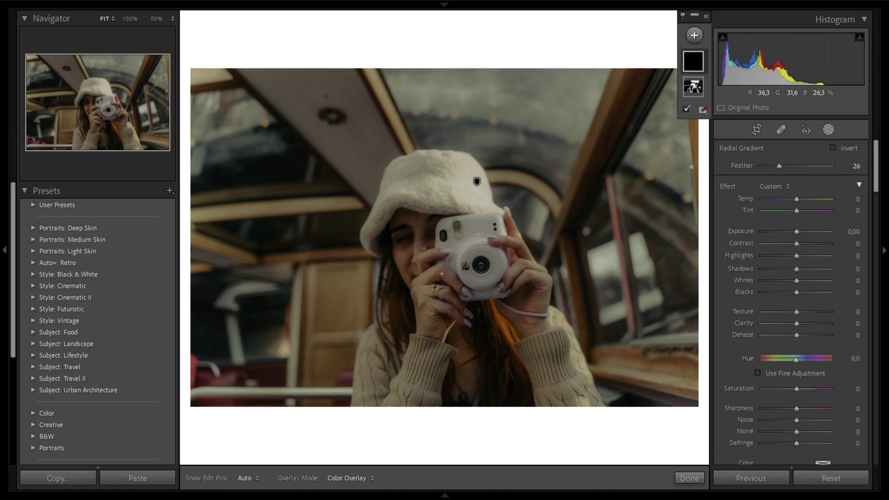
{"action": "left_click_drag", "start_coordinate": [443, 272], "coordinate": [587, 440]}
{"action": "left_click_drag", "start_coordinate": [443, 270], "coordinate": [454, 280]}
{"action": "left_click_drag", "start_coordinate": [779, 168], "coordinate": [783, 167]}
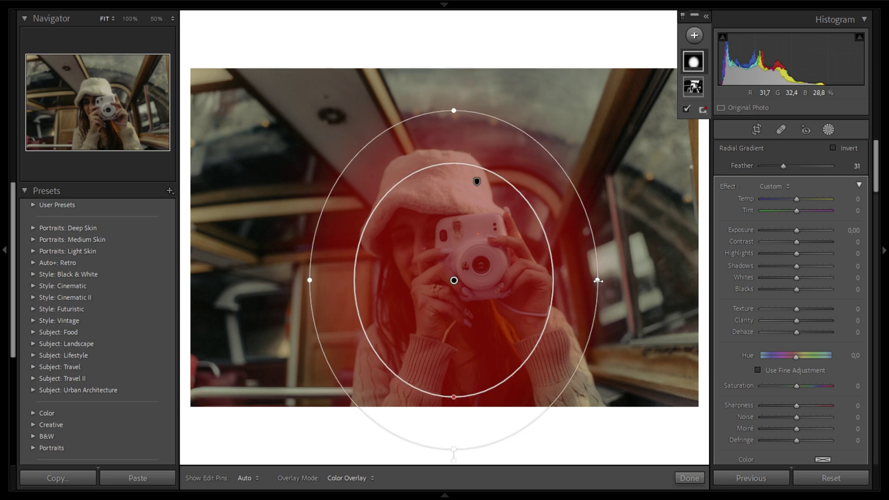
{"action": "left_click_drag", "start_coordinate": [597, 280], "coordinate": [558, 281]}
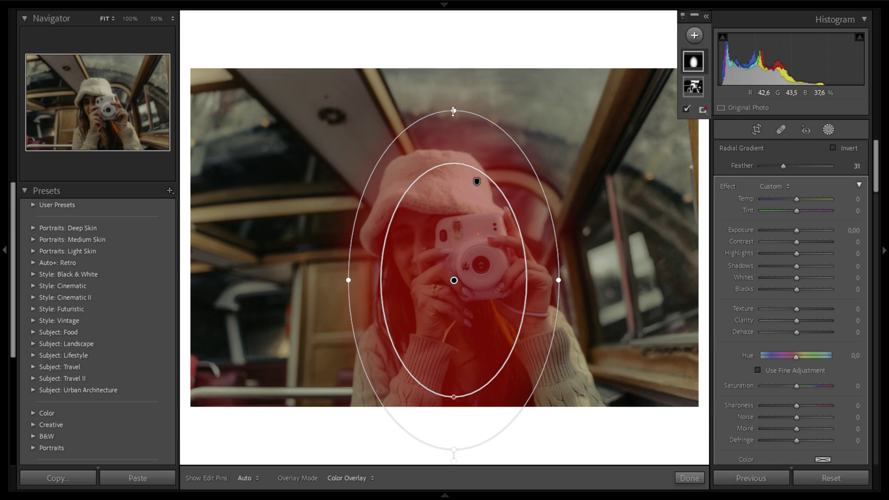
Set the gradient's Clarity to -78, invert it, and close masking
{"action": "left_click_drag", "start_coordinate": [798, 321], "coordinate": [773, 327]}
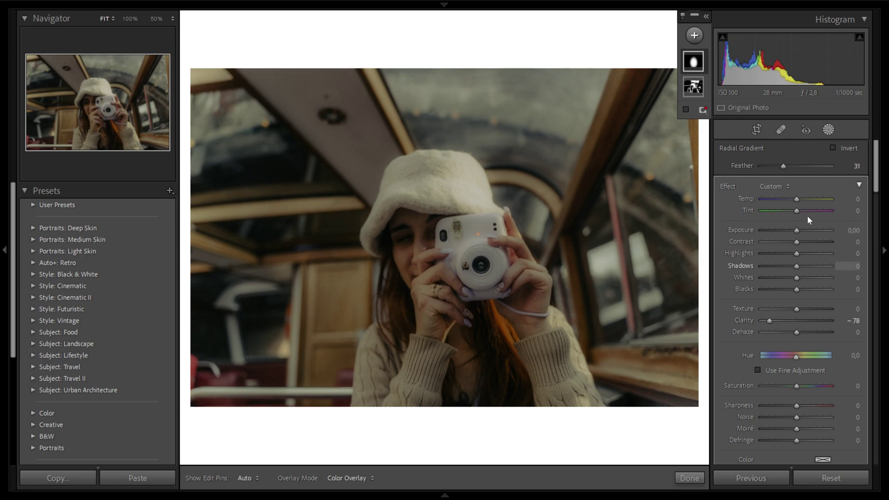
{"action": "left_click", "coordinate": [833, 148]}
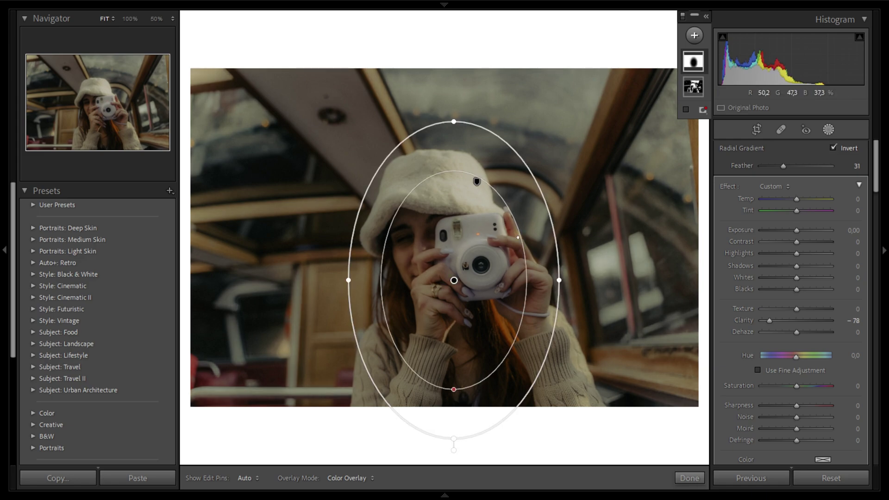
{"action": "key", "text": "shift+m"}
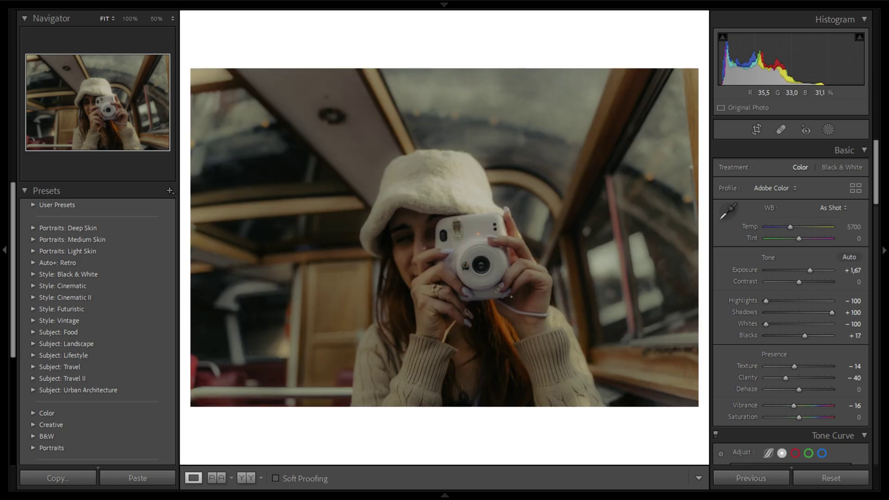
{"action": "left_click", "coordinate": [130, 19]}
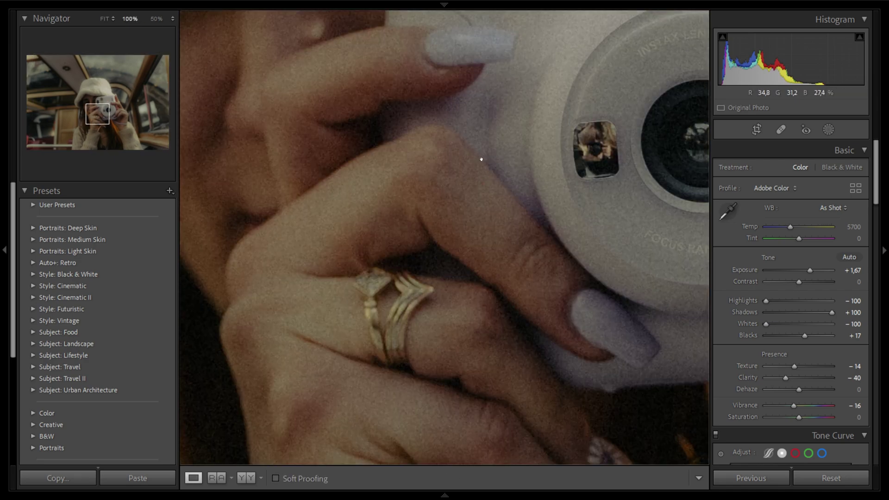
{"action": "left_click_drag", "start_coordinate": [480, 158], "coordinate": [477, 173]}
{"action": "scroll", "coordinate": [440, 246], "scroll_direction": "down", "scroll_amount": 2}
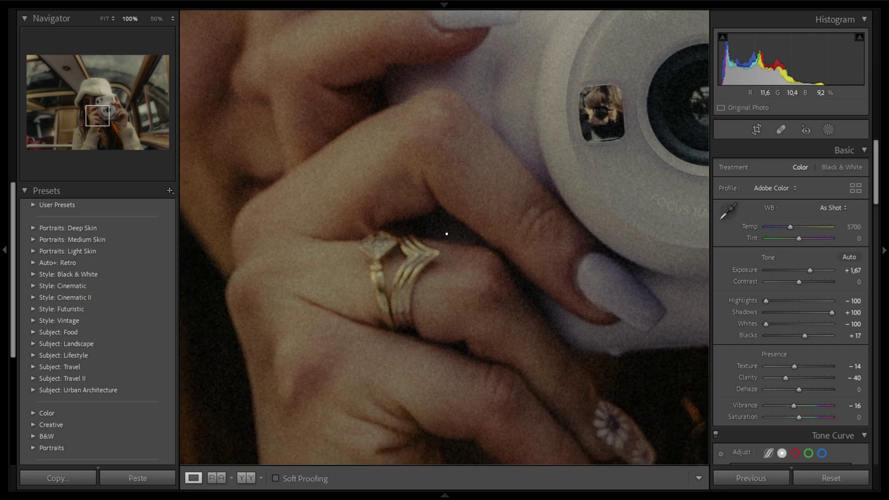
{"action": "scroll", "coordinate": [486, 234], "scroll_direction": "right", "scroll_amount": 3}
{"action": "key", "text": "ctrl+equal"}
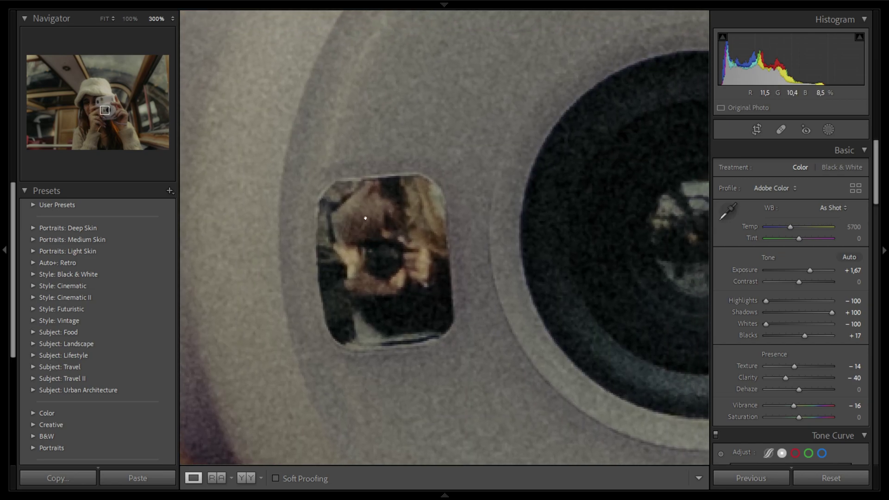
{"action": "left_click", "coordinate": [349, 215]}
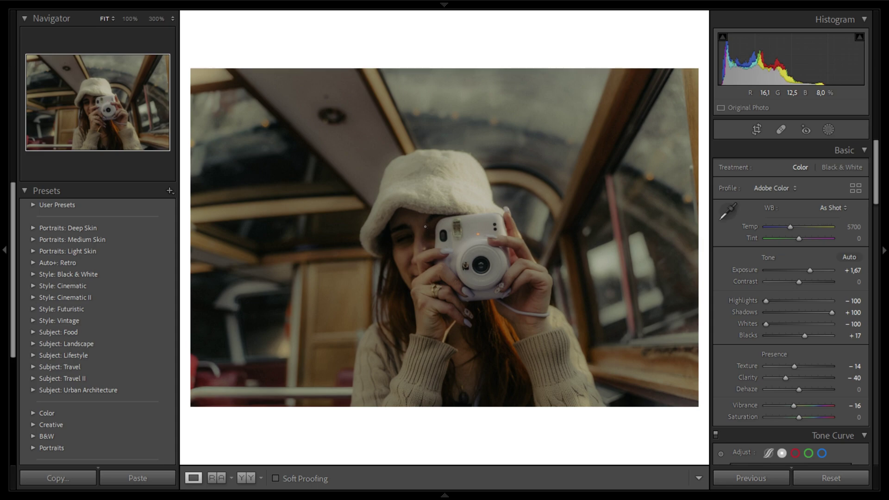
{"action": "left_click", "coordinate": [31, 287]}
{"action": "left_click", "coordinate": [31, 287]}
{"action": "left_click", "coordinate": [34, 285]}
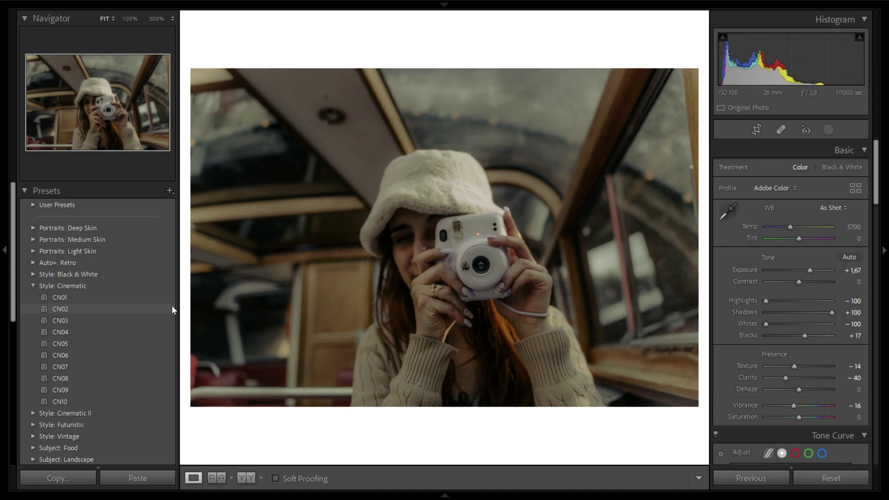
{"action": "left_click", "coordinate": [62, 286]}
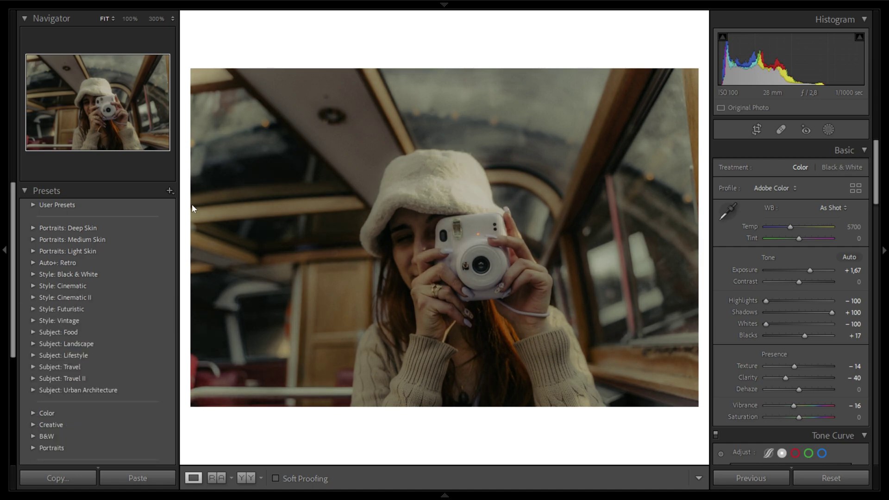